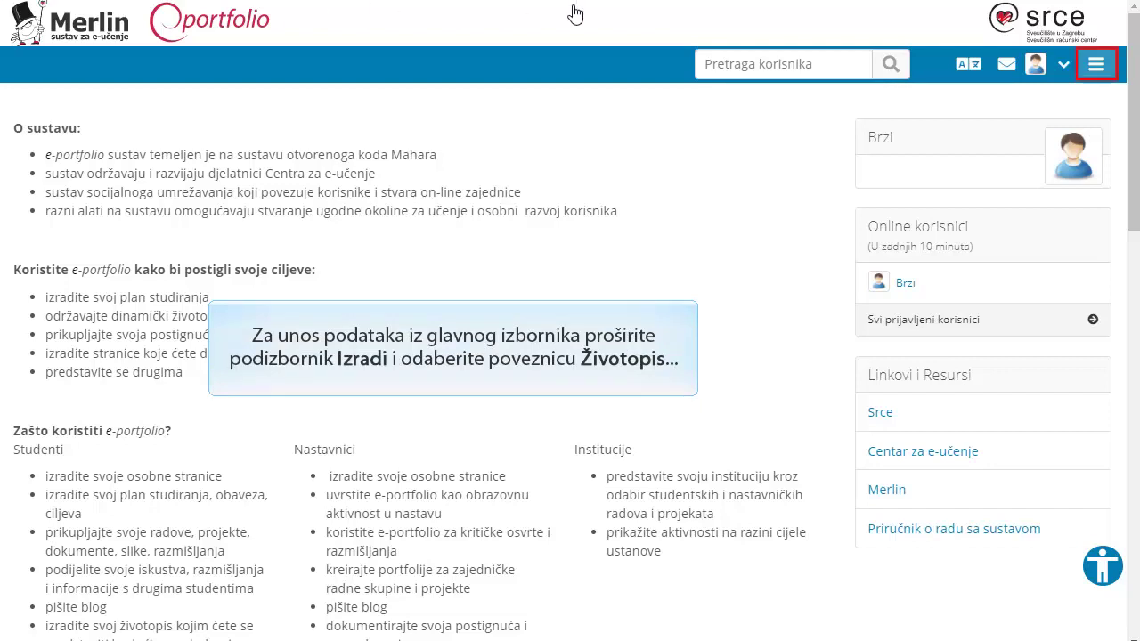
# Step: Expand the Izradi submenu in the main navigation menu
pyautogui.click(1100, 65)
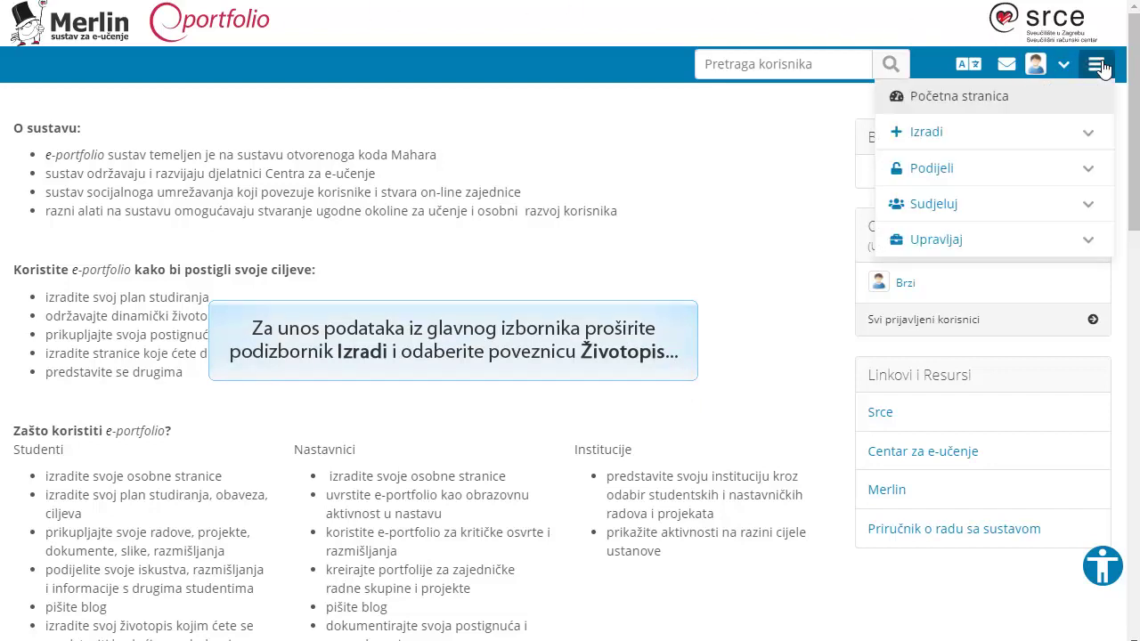
pyautogui.click(1090, 134)
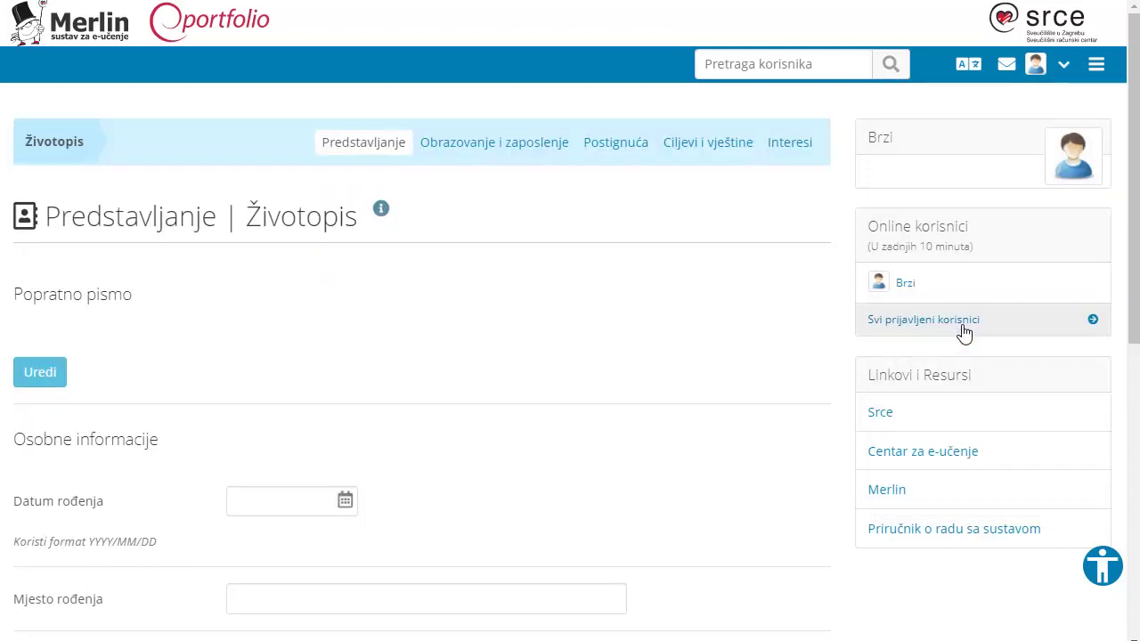
# Step: Open Životopis and save a cover letter beginning 'Poštovani,' about the 14. listopada competition
pyautogui.click(960, 329)
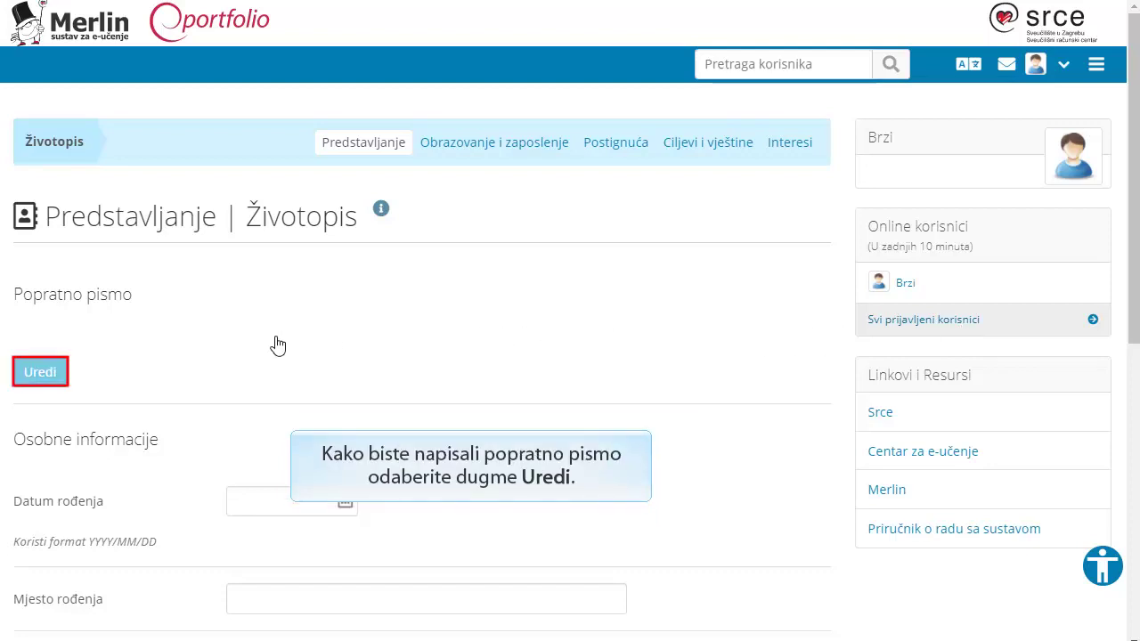
pyautogui.click(47, 378)
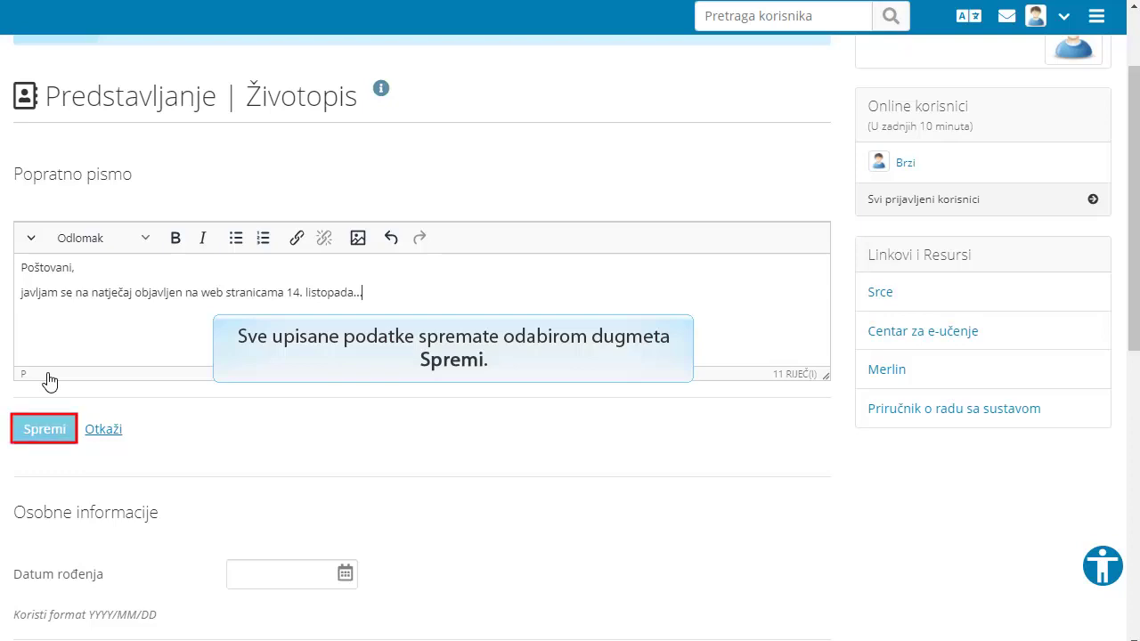
pyautogui.click(44, 430)
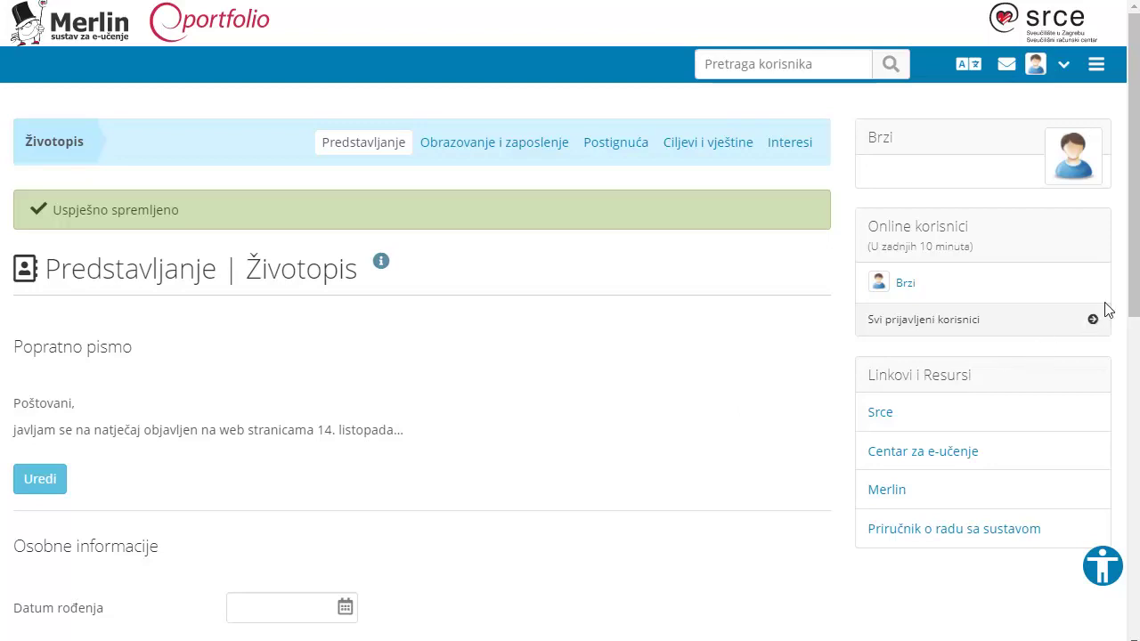
pyautogui.moveTo(1135, 256); pyautogui.dragTo(1136, 461)
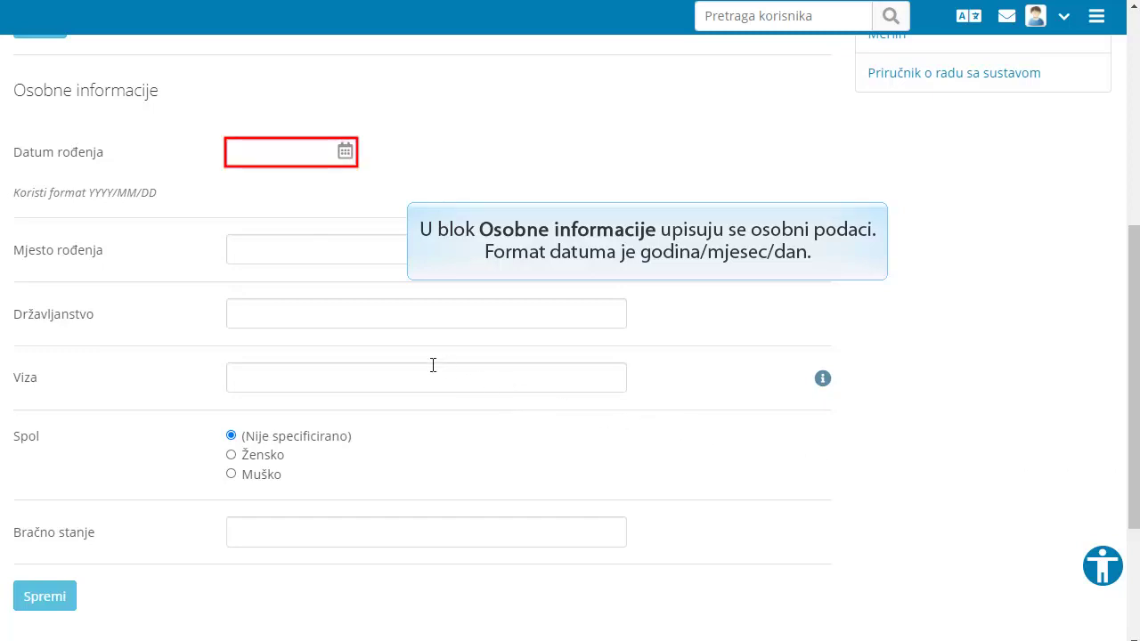
pyautogui.click(264, 152)
pyautogui.write('2001/04/29')
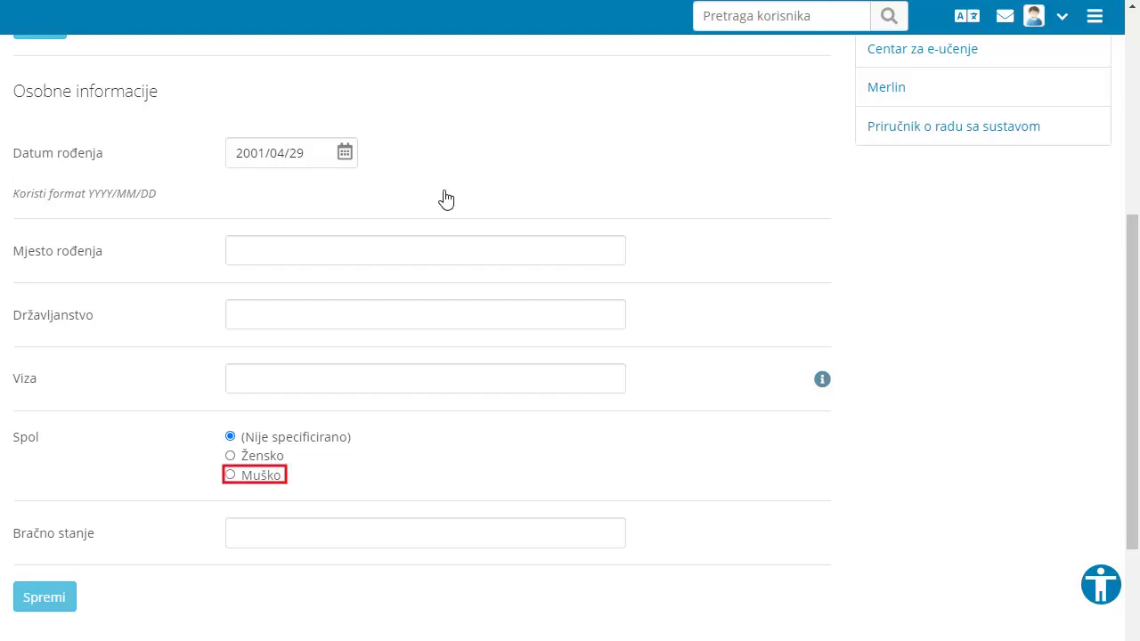
pyautogui.click(230, 476)
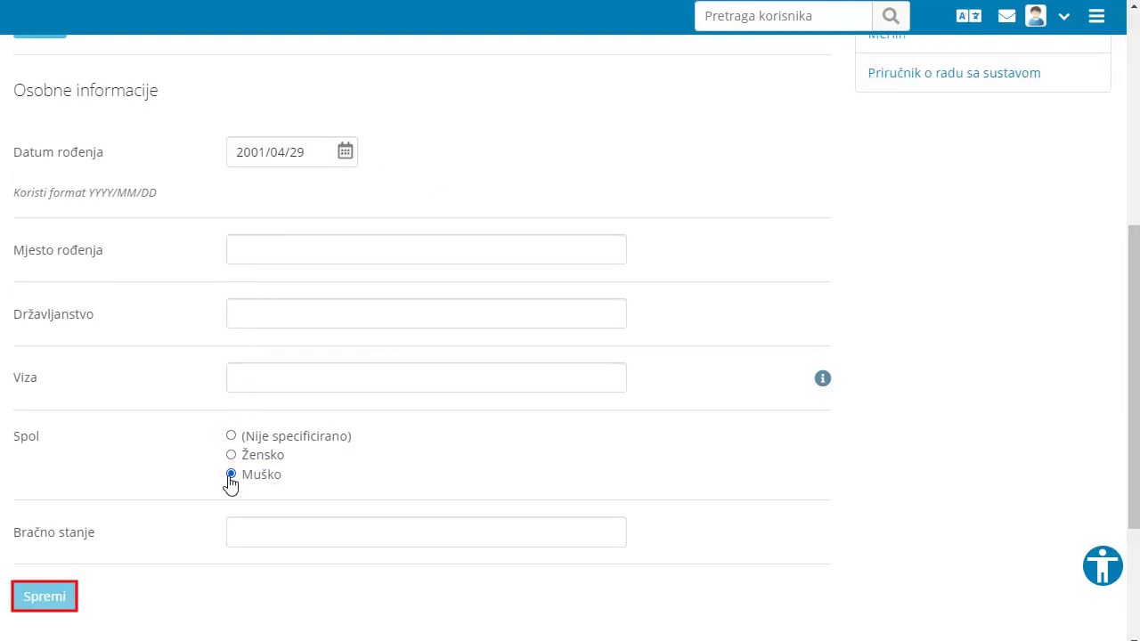
pyautogui.click(43, 597)
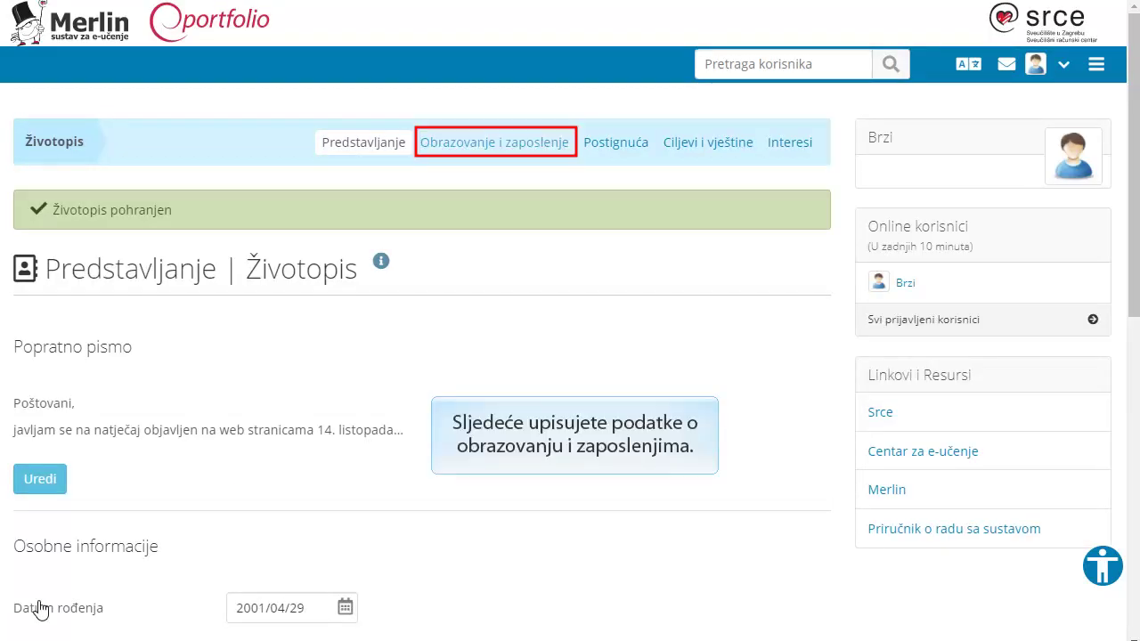
# Step: Add a Dosadašnje obrazovanje entry: Fakultet prometnih znanosti, starting 2020/10/15
pyautogui.click(516, 148)
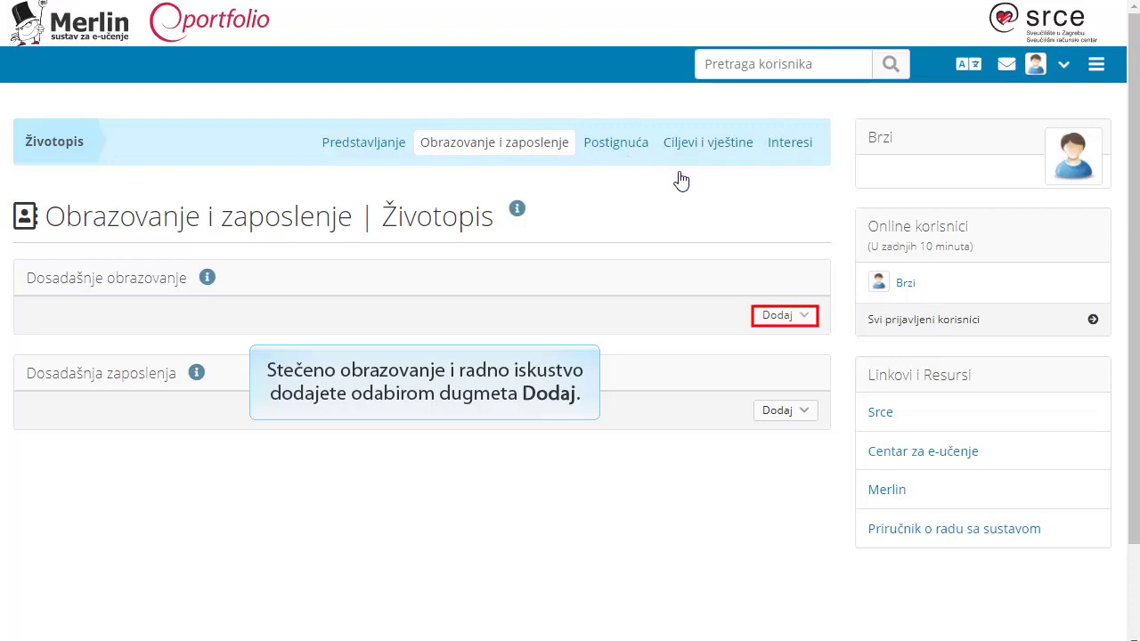
pyautogui.click(766, 323)
pyautogui.write('2020/10/15')
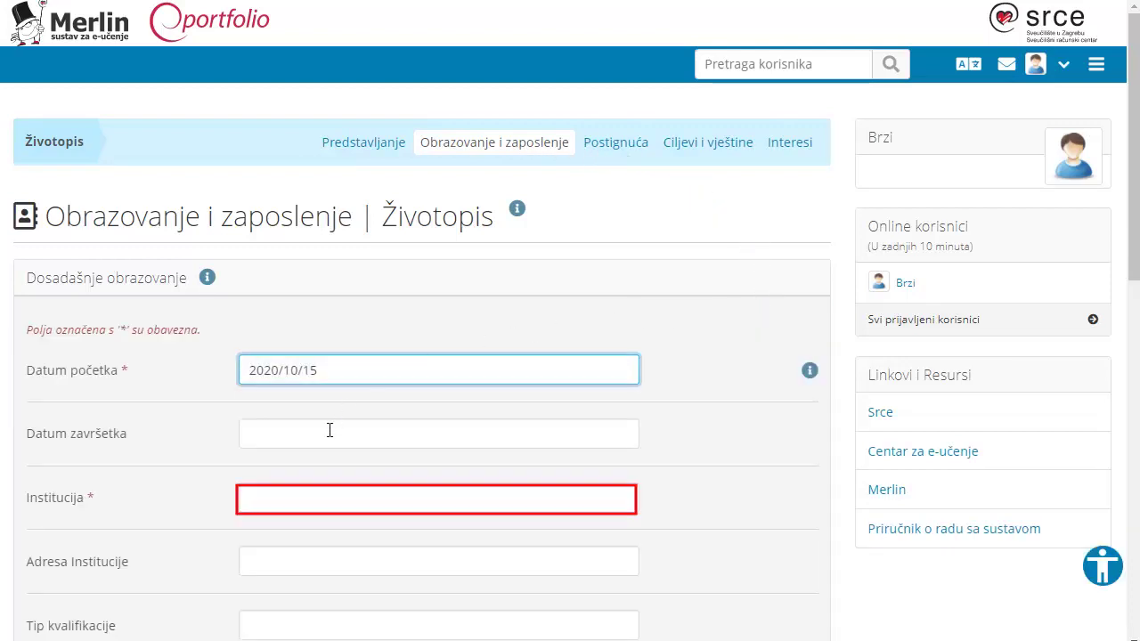
pyautogui.click(307, 505)
pyautogui.write('Fakultet prometnih znanosti')
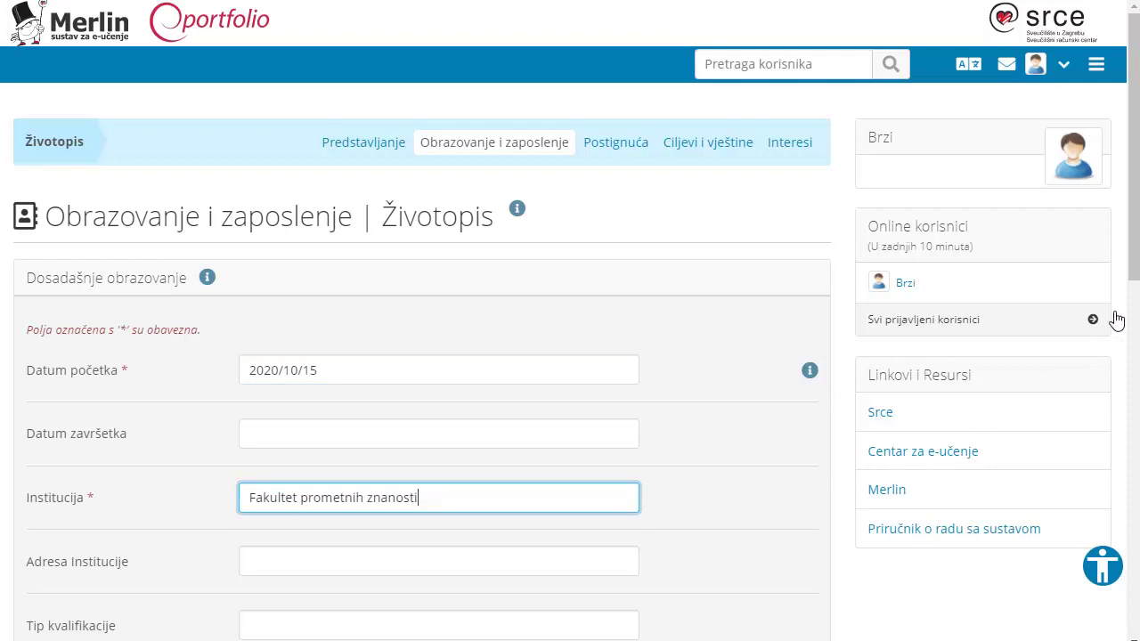
pyautogui.moveTo(1131, 256); pyautogui.dragTo(1137, 483)
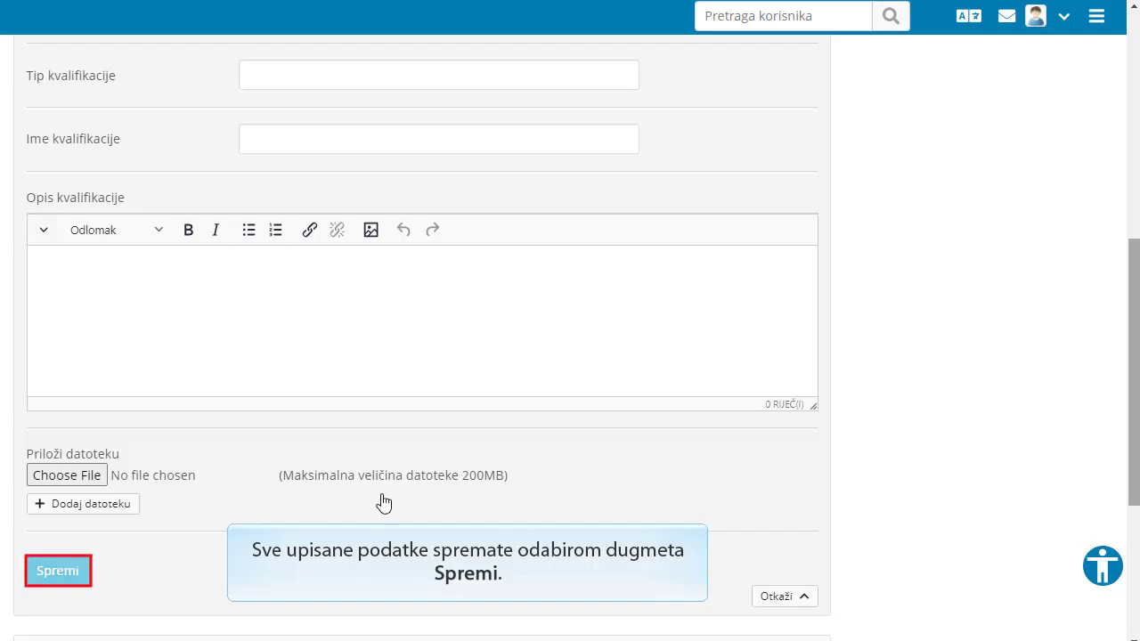
pyautogui.click(59, 571)
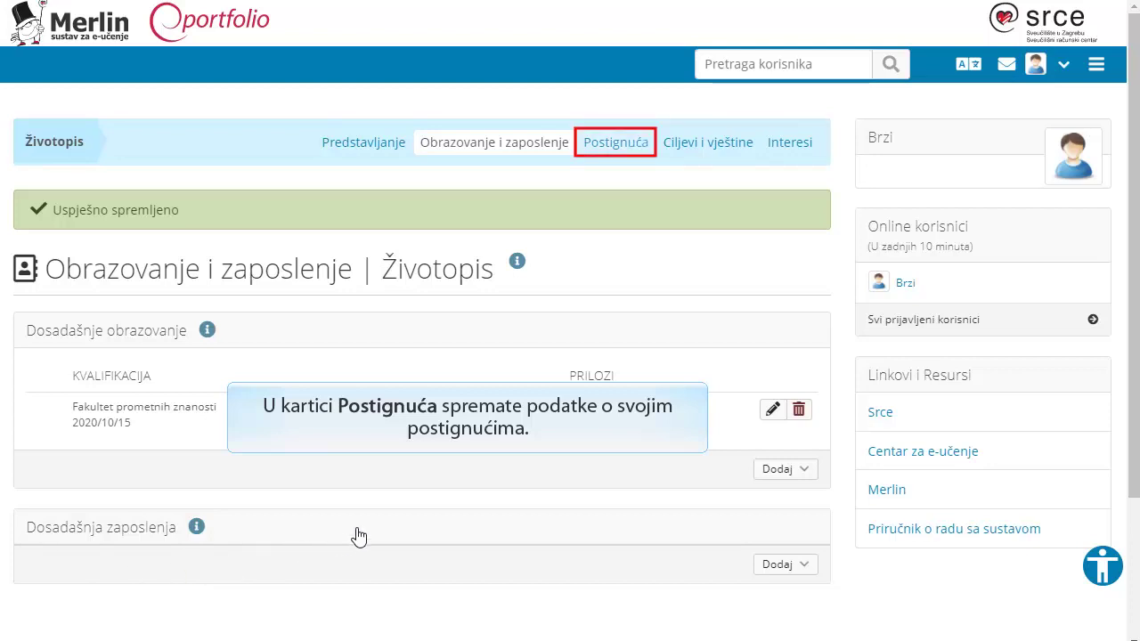
# Step: In Postignuća, add the certificate 'ECDL diploma' dated 2018/03/31
pyautogui.click(621, 148)
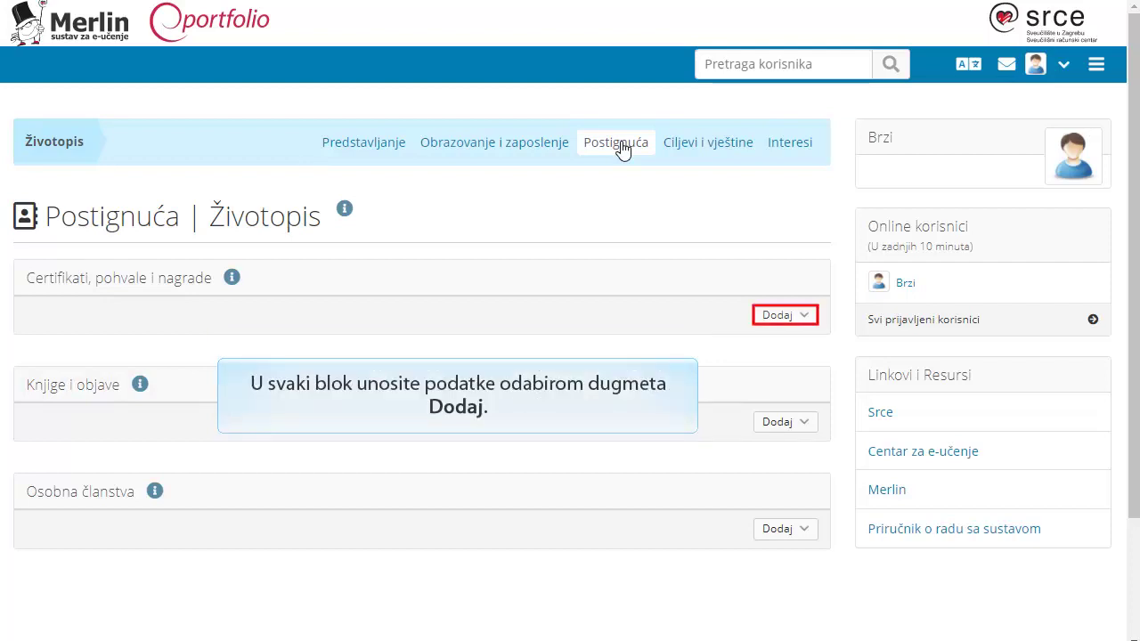
pyautogui.click(767, 314)
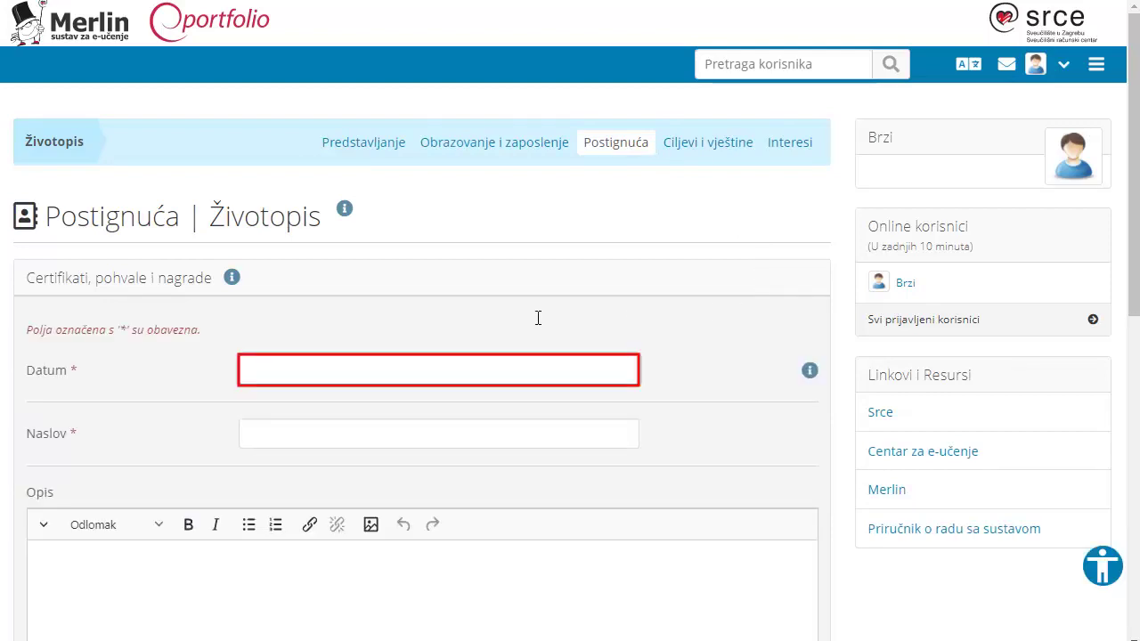
pyautogui.click(318, 371)
pyautogui.write('2018/03/31')
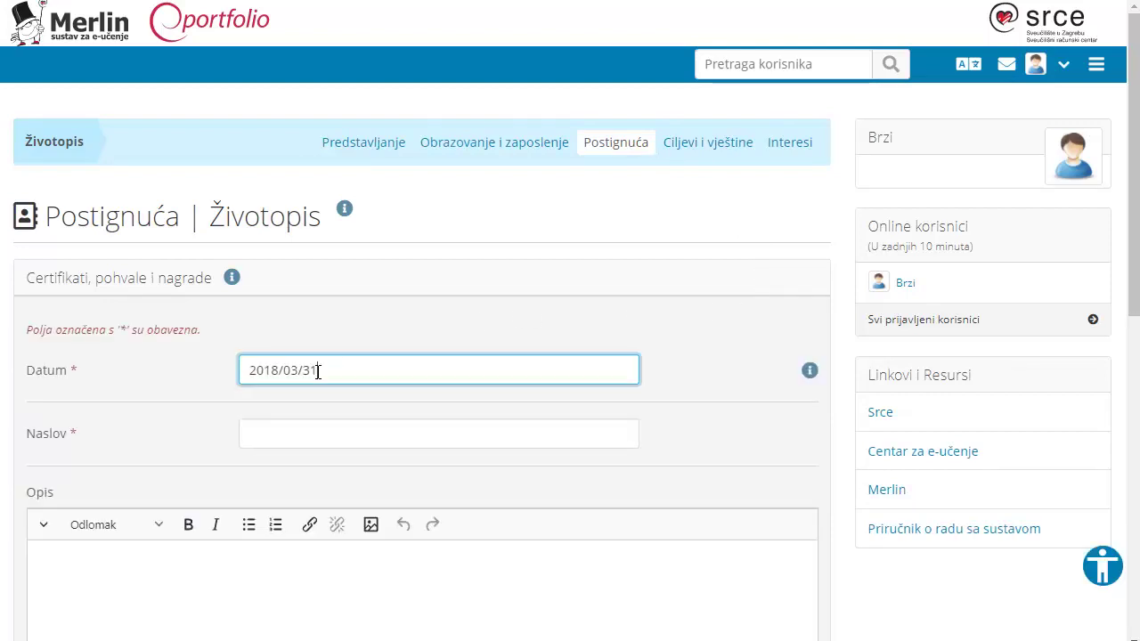
pyautogui.click(259, 432)
pyautogui.write('ECDL diploma')
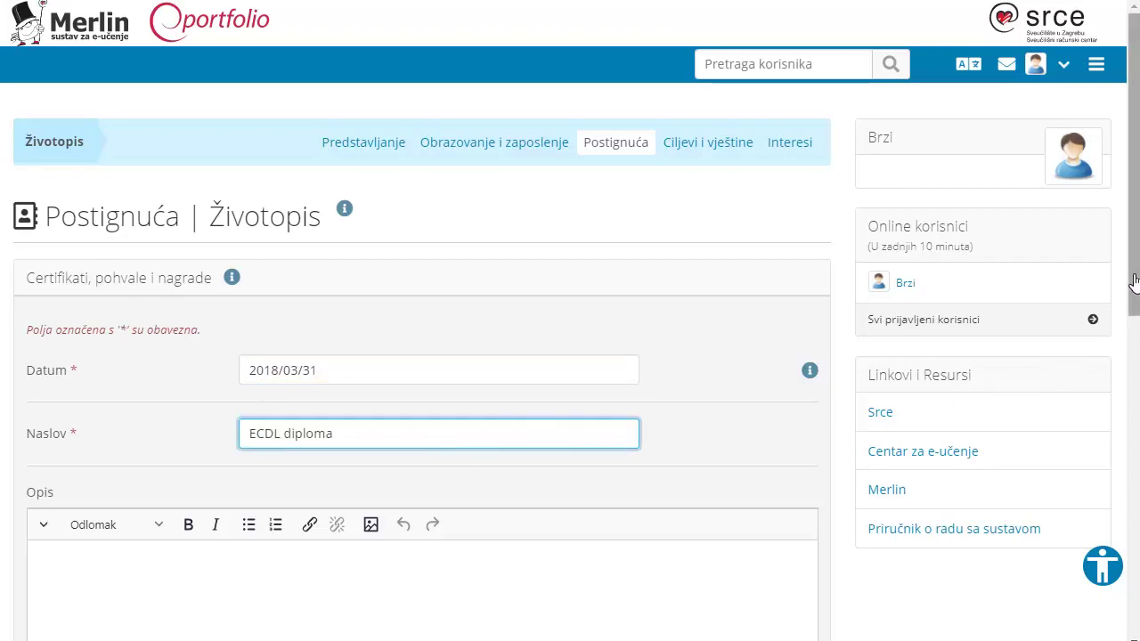
pyautogui.moveTo(1136, 281); pyautogui.dragTo(1120, 458)
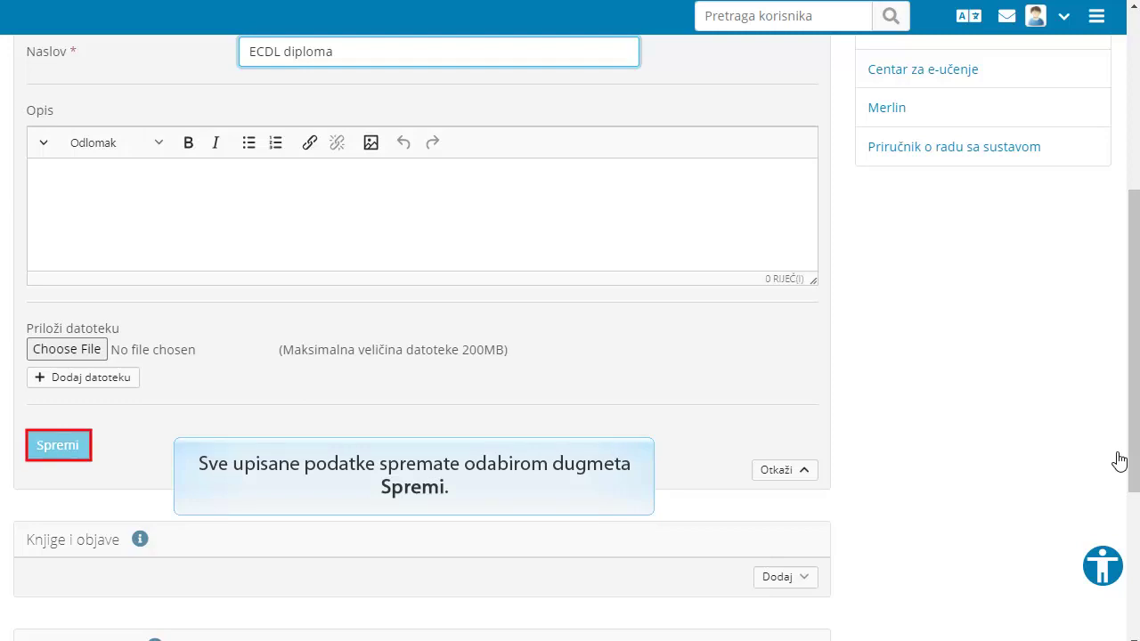
pyautogui.click(56, 450)
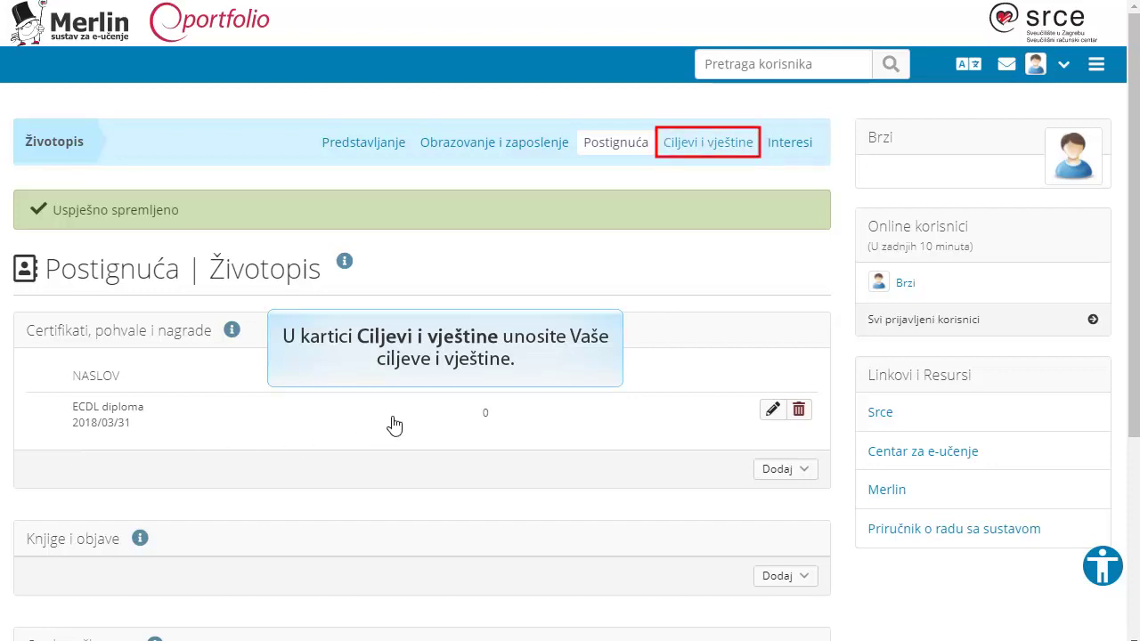
# Step: Paste and save the Osobni ciljevi description: staying active, further training, certificates, part-time work
pyautogui.click(705, 143)
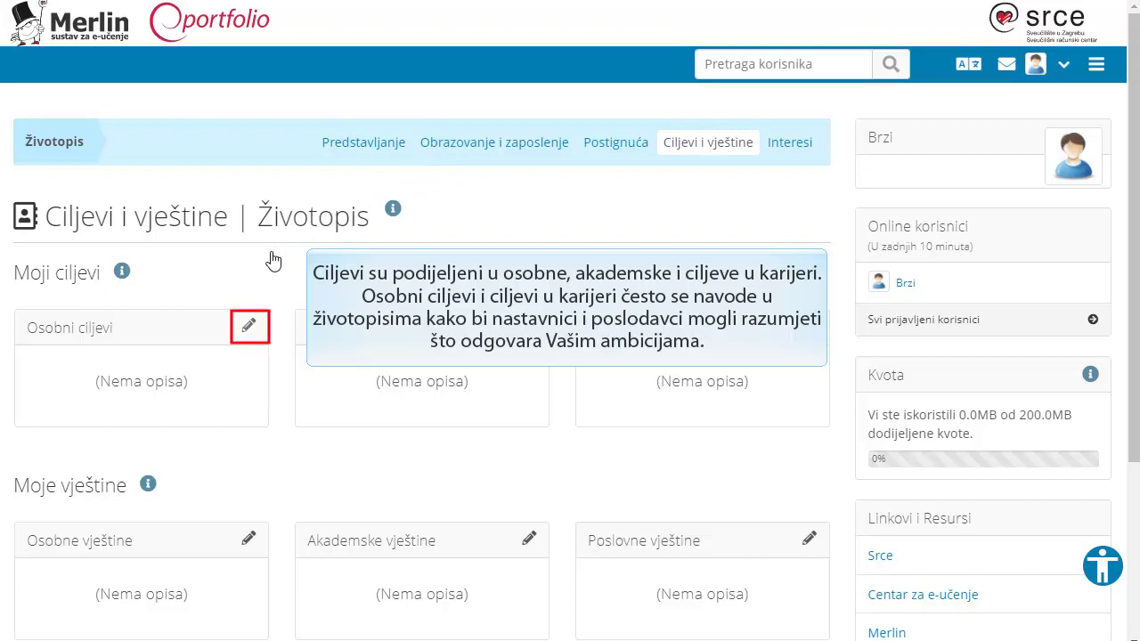
pyautogui.click(248, 326)
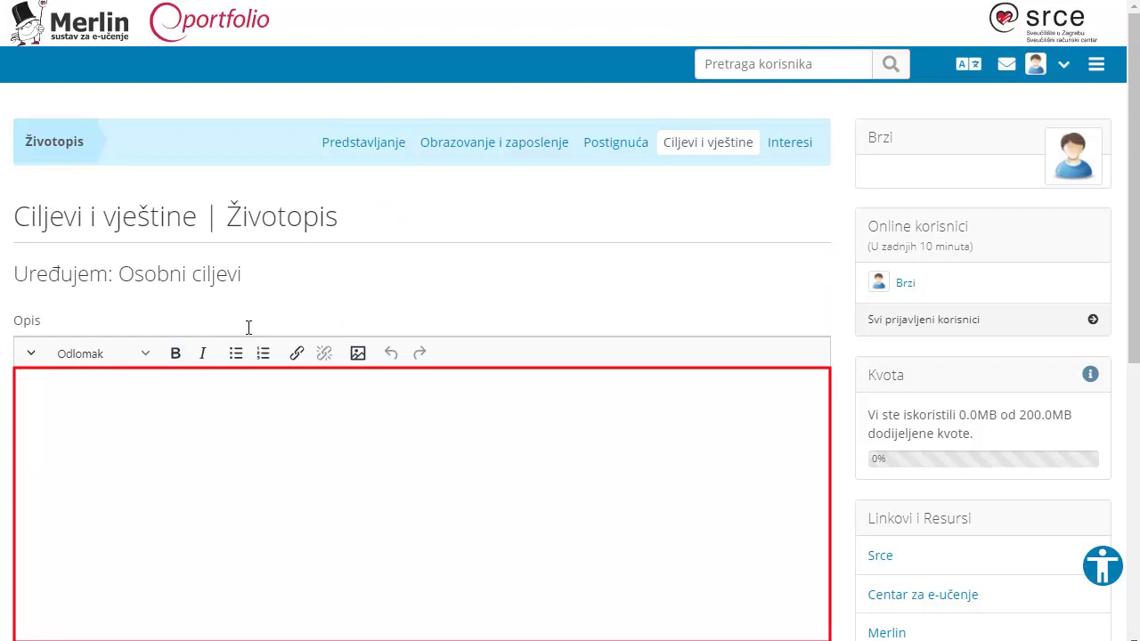
pyautogui.click(158, 426)
pyautogui.write('I dalje ću biti aktivan, uz obveze na fakultetu nastavit ću se dodatno usavršavati, stjecati certifikate i honorarno raditi.')
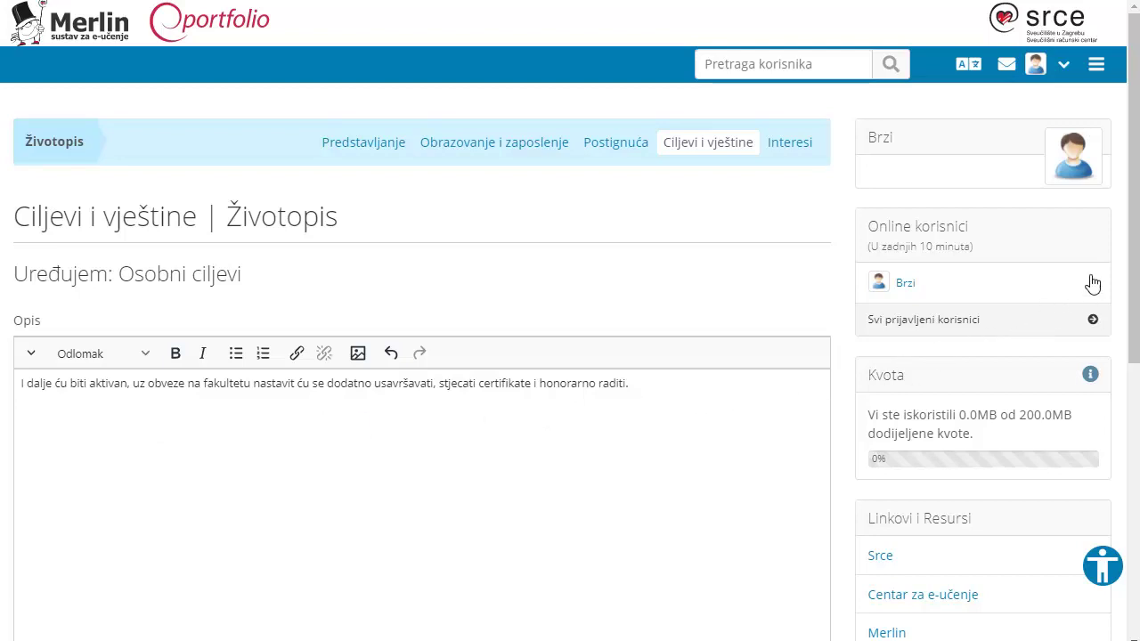
pyautogui.moveTo(1131, 203); pyautogui.dragTo(1133, 376)
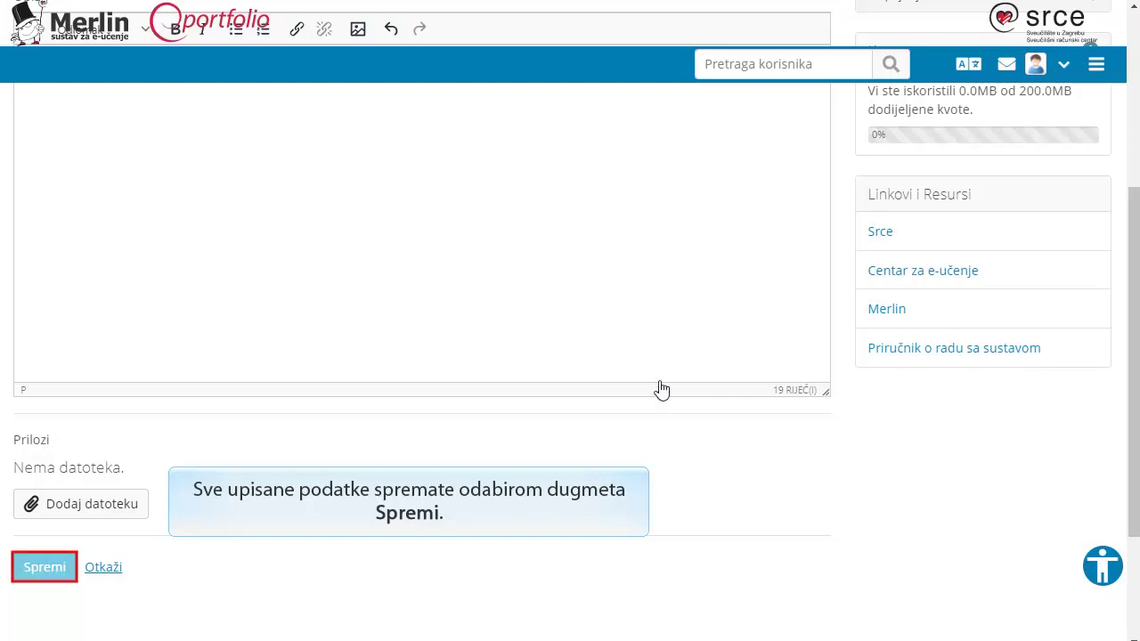
pyautogui.click(45, 567)
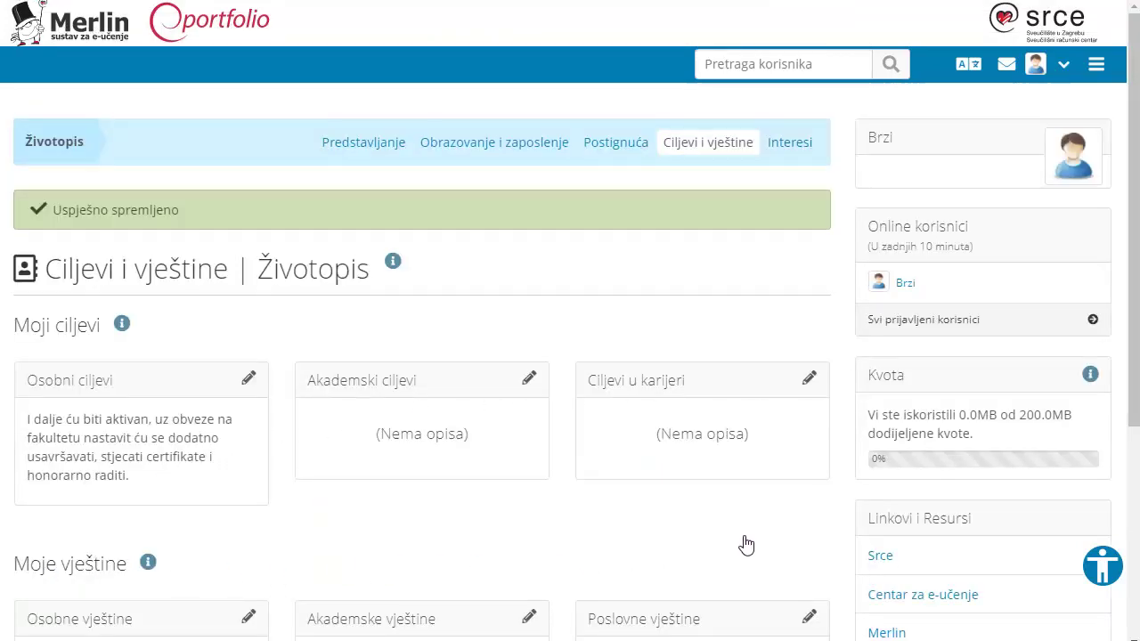
# Step: Paste and save Akademske vještine about technical knowledge from Fakultet prometnih znanosti
pyautogui.moveTo(1137, 377); pyautogui.dragTo(1128, 494)
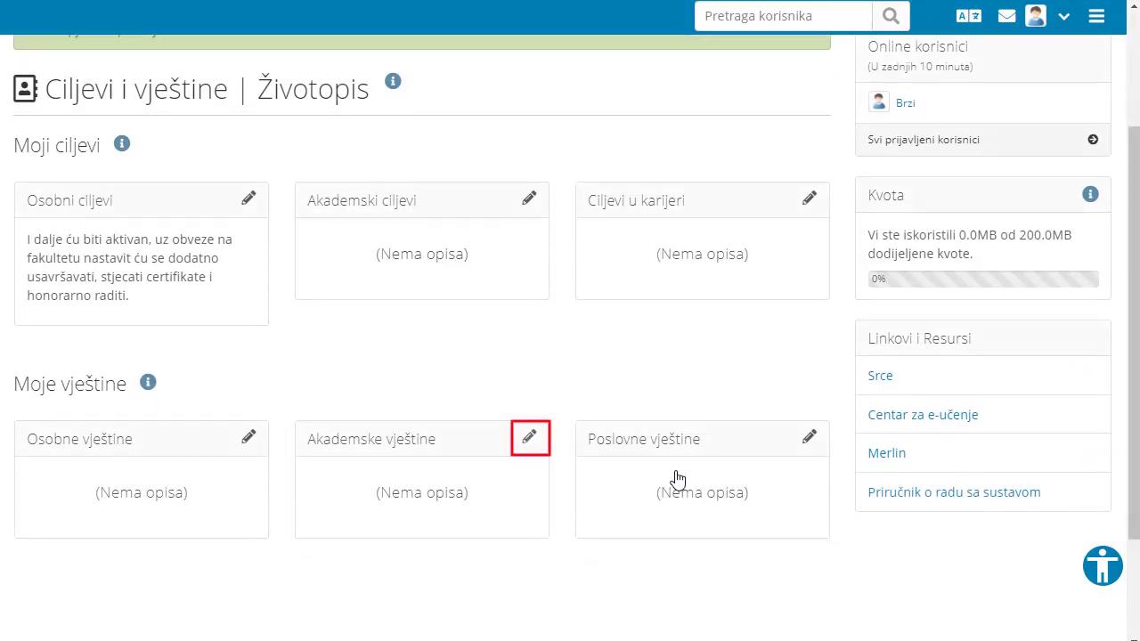
pyautogui.click(529, 441)
pyautogui.write('Na Fakultetu prometnih znanosti steći ću osnovna tehnička znanja koje ću moći primijeniti unutar polja tehnologije prometa i transporta.')
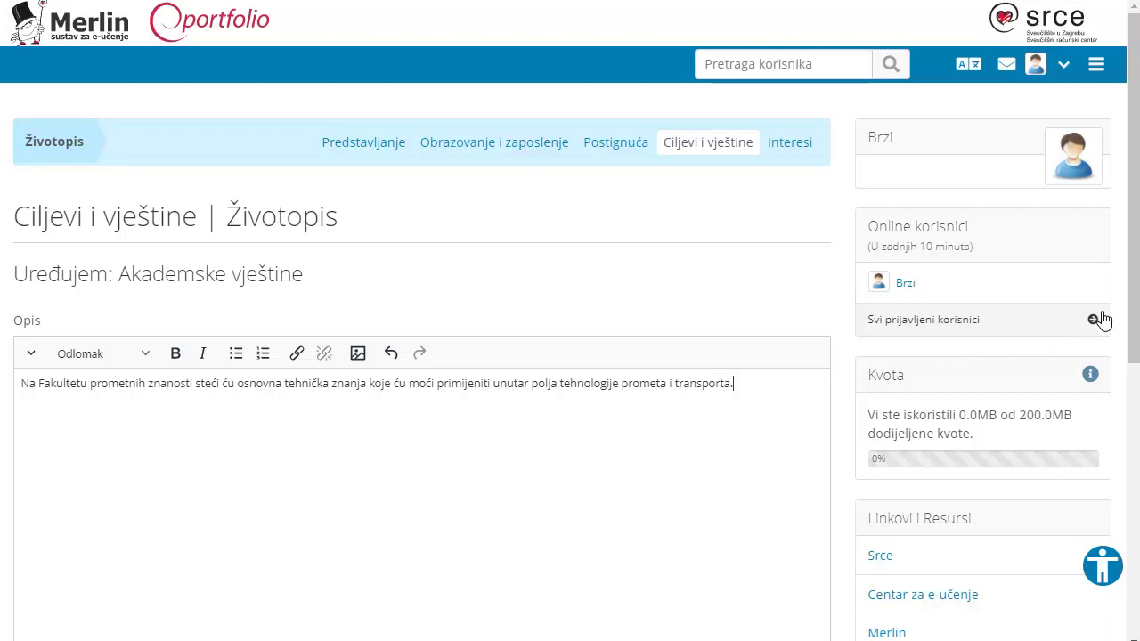
pyautogui.moveTo(1132, 281); pyautogui.dragTo(1133, 459)
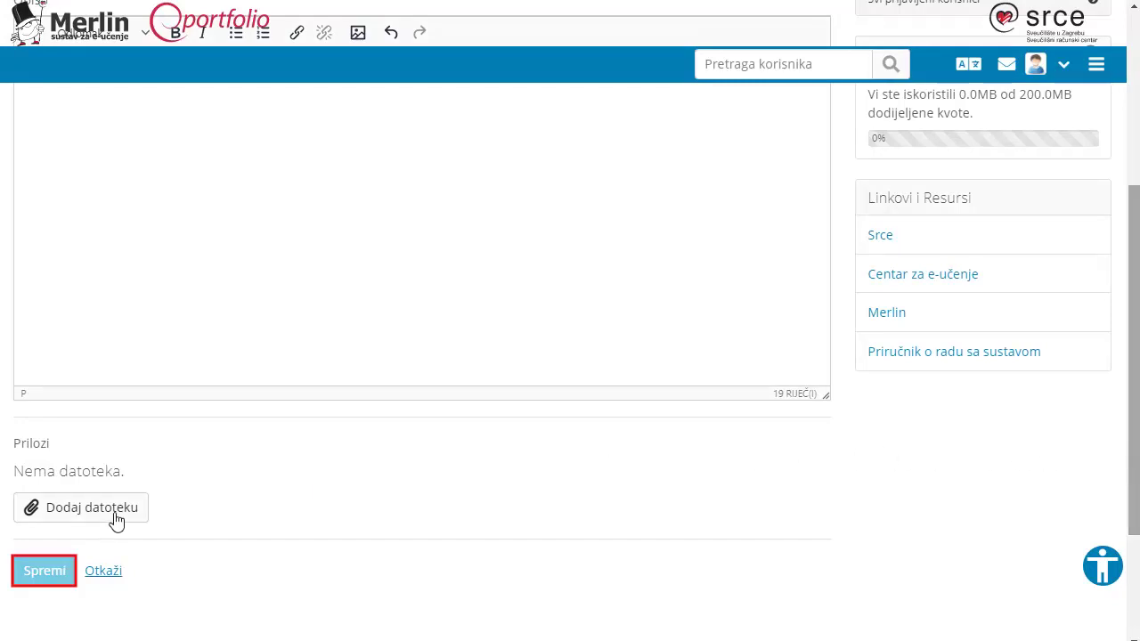
pyautogui.click(39, 571)
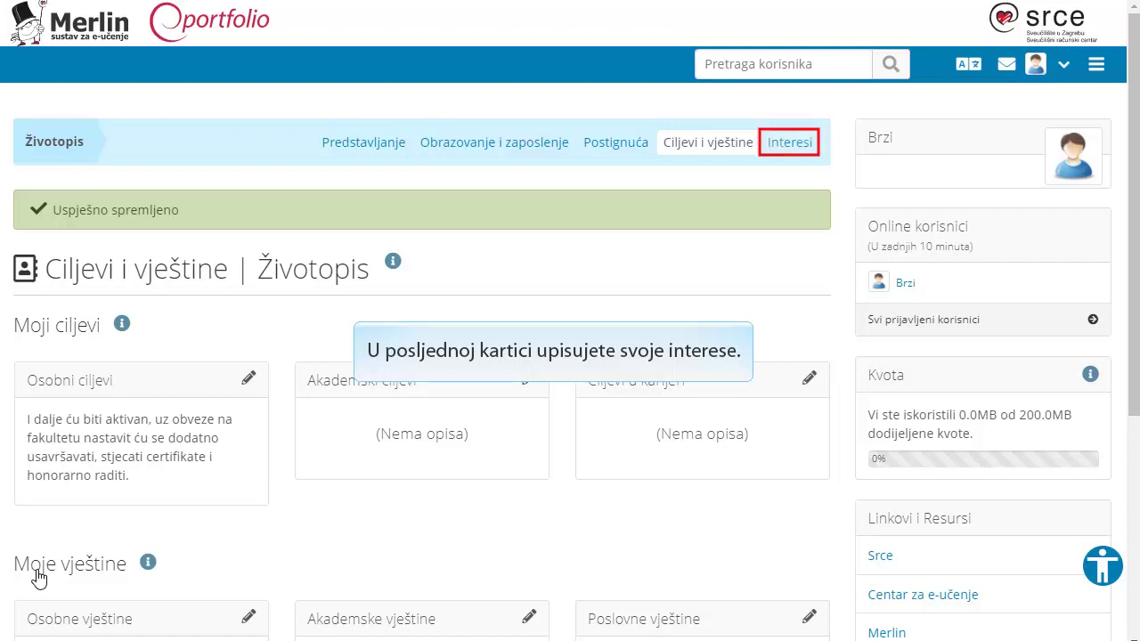
# Step: Save the Interesi text 'Moji hobiji su plivanje, čitanje knjiga i kuhanje.'
pyautogui.click(790, 144)
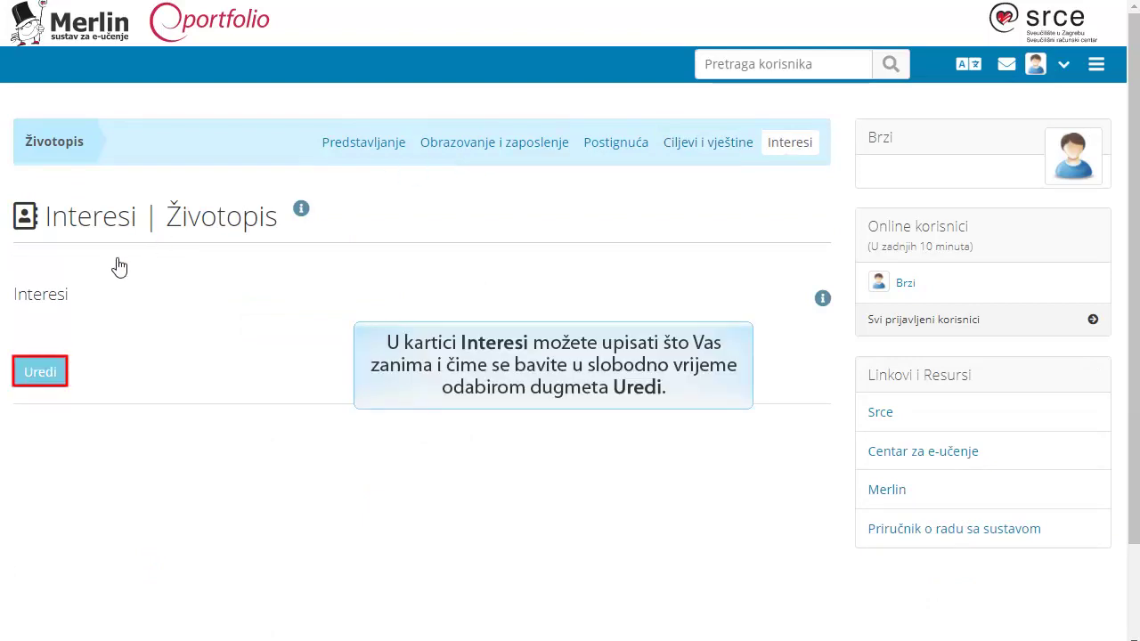
pyautogui.click(40, 372)
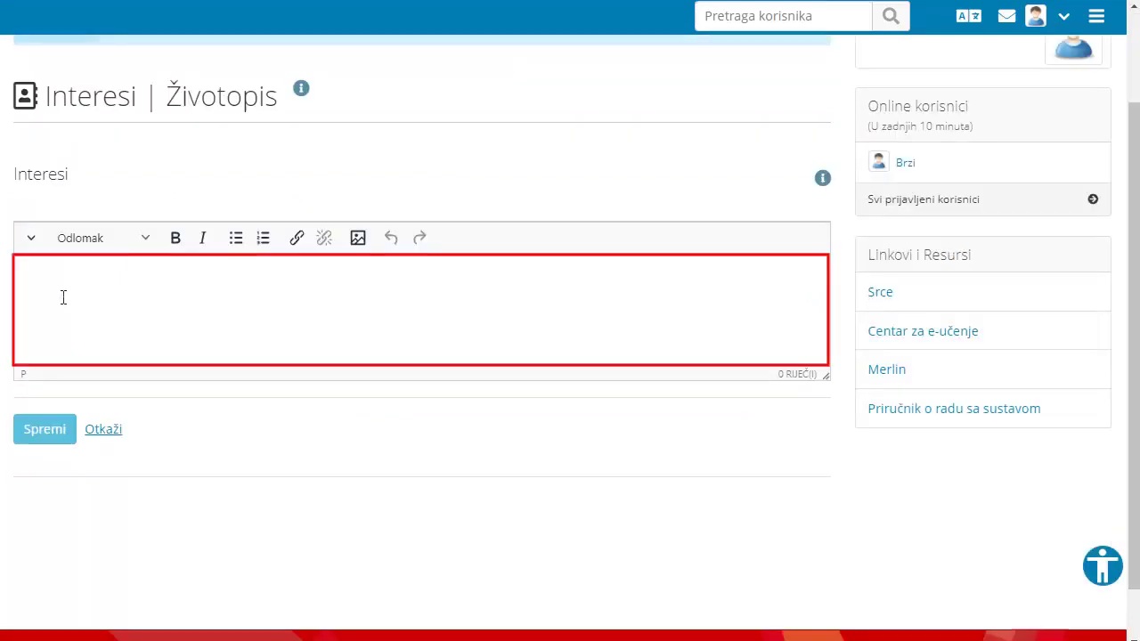
pyautogui.write('Moji hobiji su plivanje, čitanje knjiga i kuhanje.')
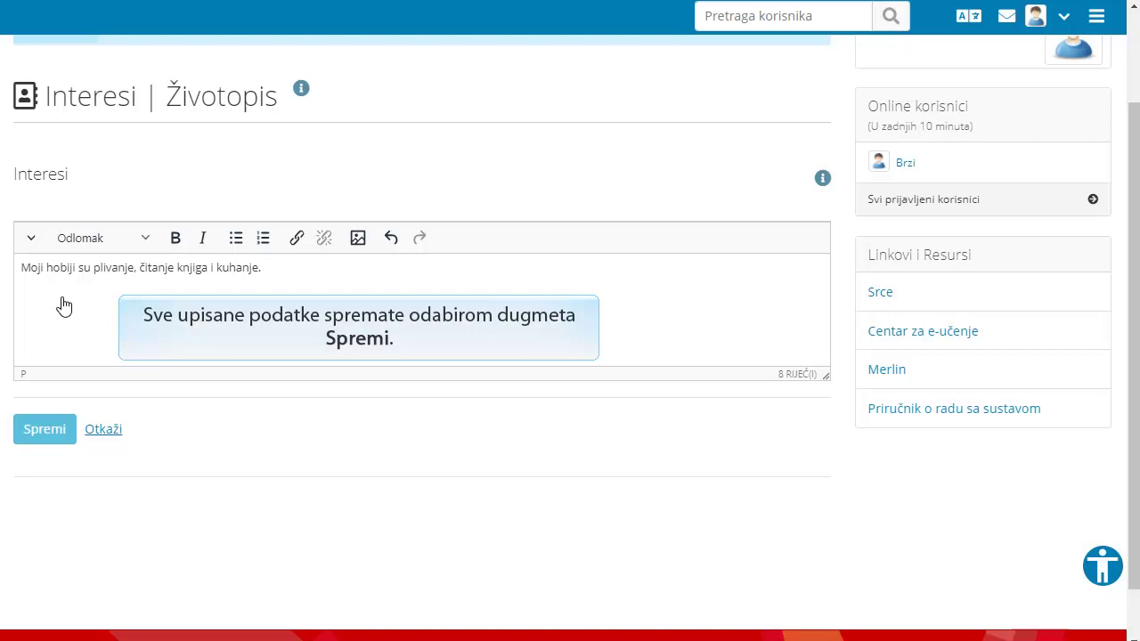
pyautogui.click(47, 434)
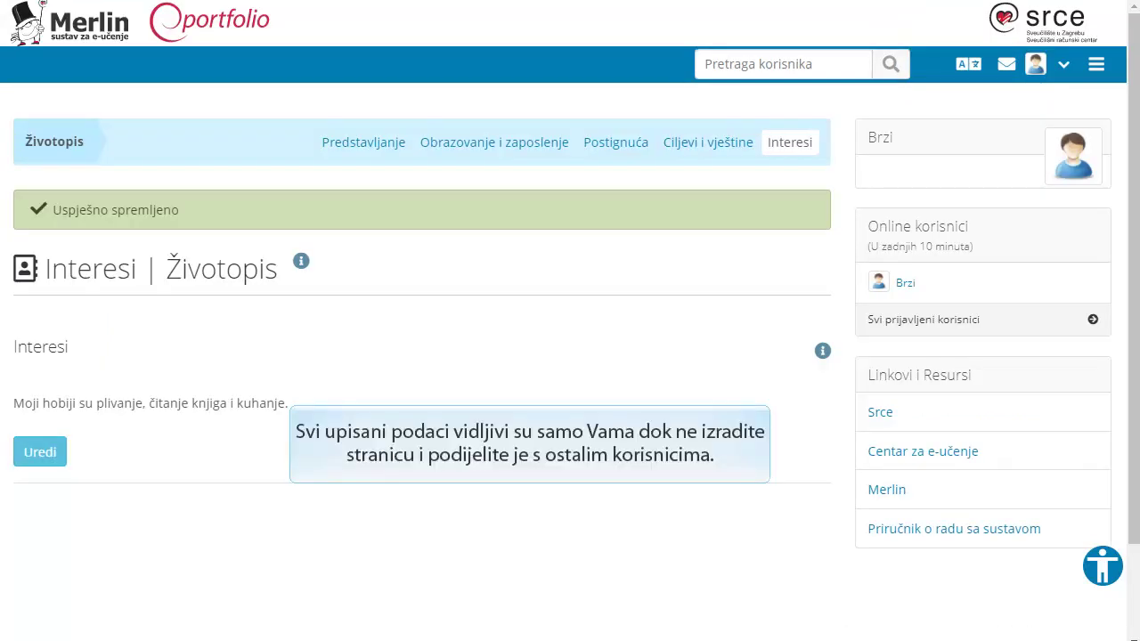